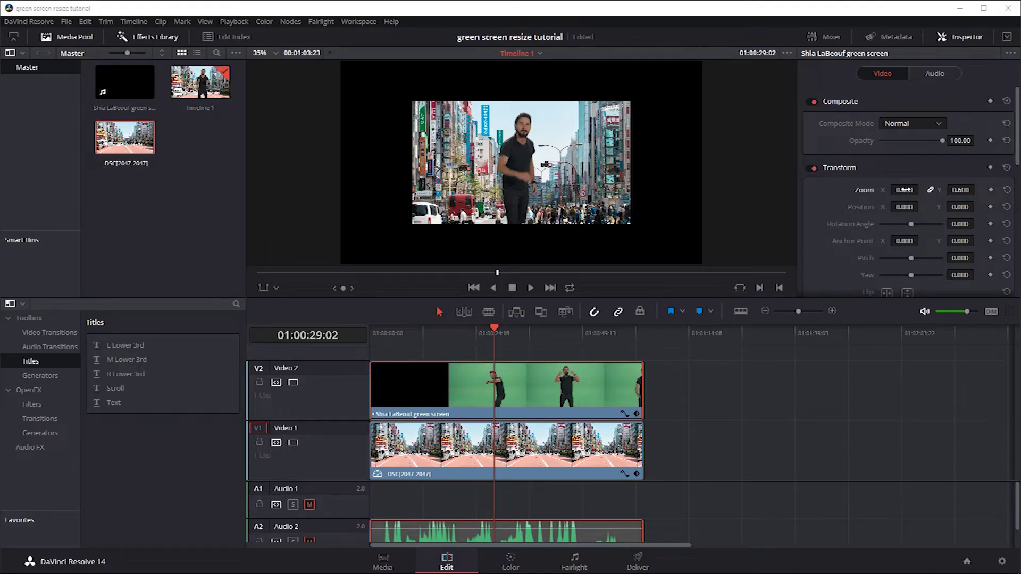
# - Play back the composite briefly to review the green screen clip at a zoom of 0.600
pyautogui.moveTo(904, 191)
pyautogui.mouseDown()
pyautogui.moveTo(946, 191)
pyautogui.moveTo(904, 192)
pyautogui.mouseUp()
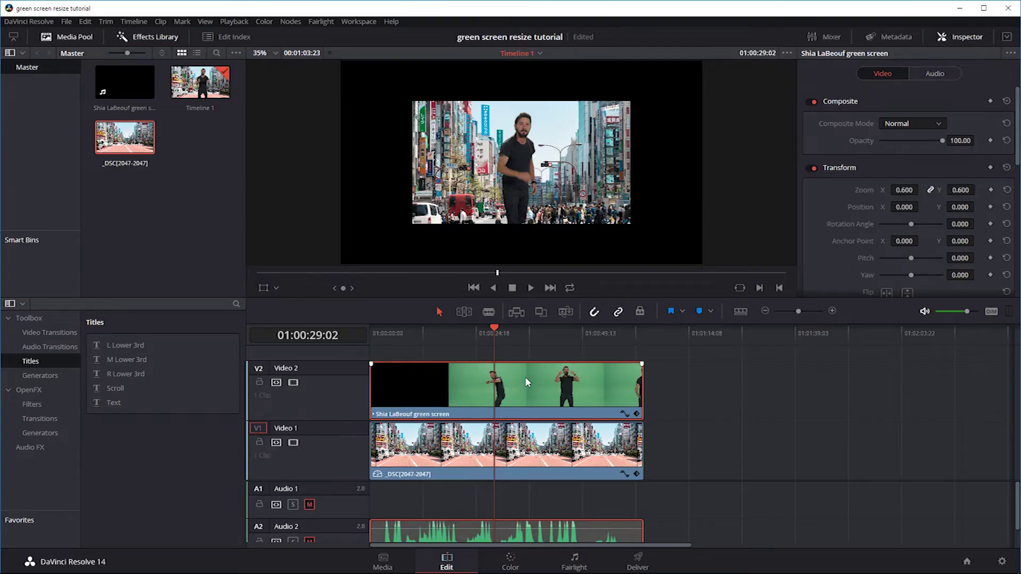
pyautogui.press('space')
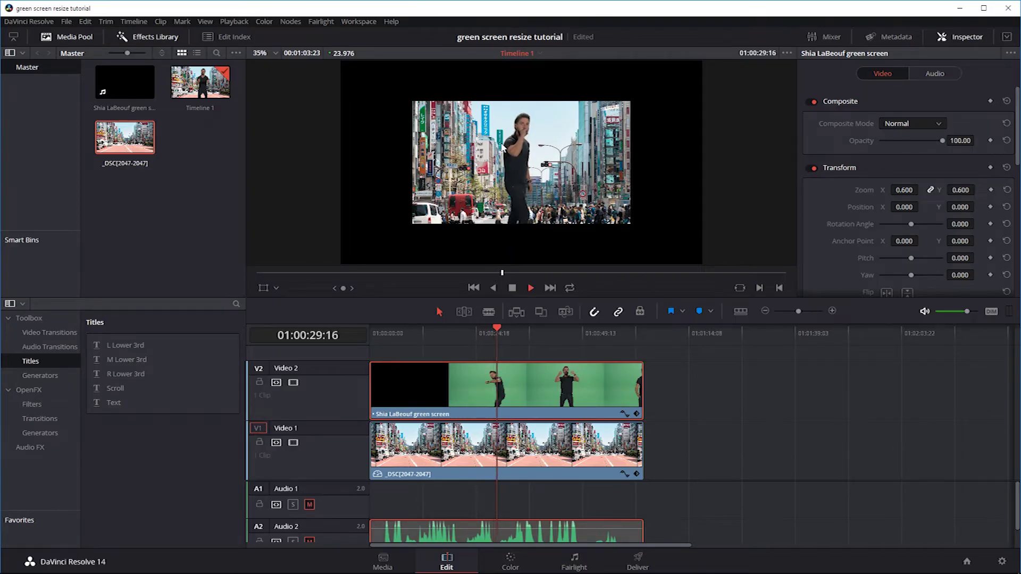
pyautogui.press('space')
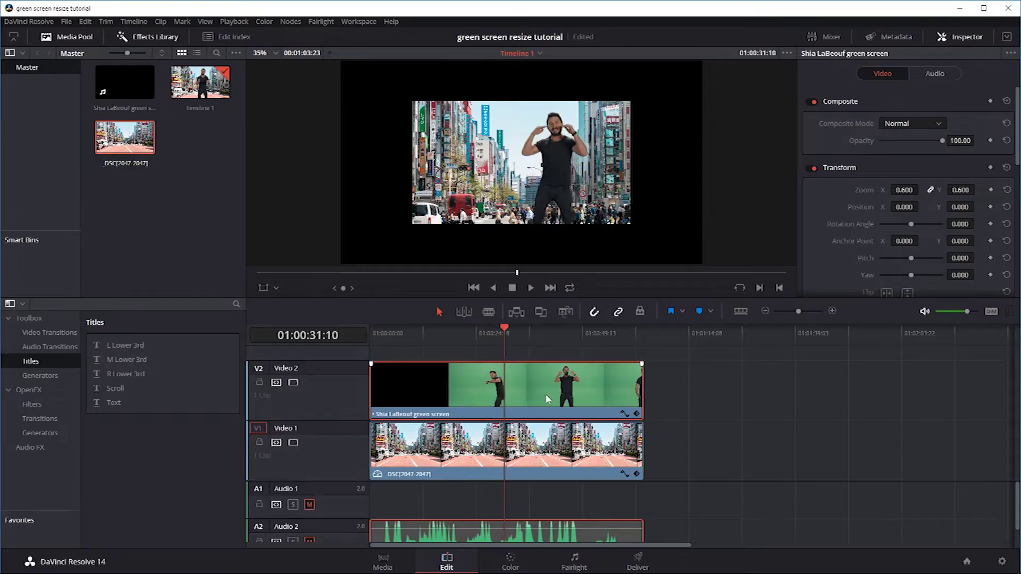
# - Scale the street background clip to a zoom of 1.460 and the green screen clip to a zoom of 0.750
pyautogui.click(552, 444)
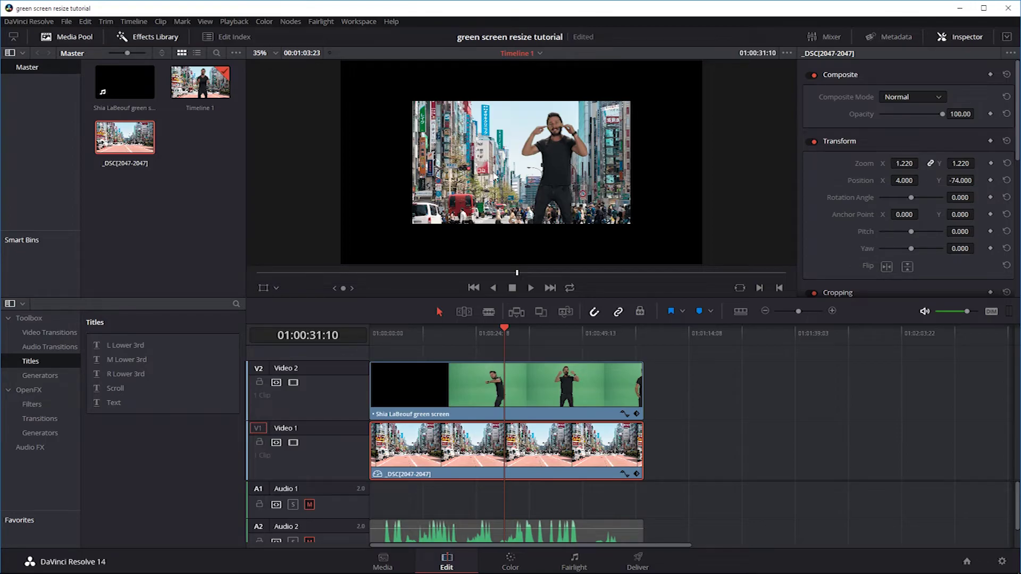
pyautogui.click(506, 329)
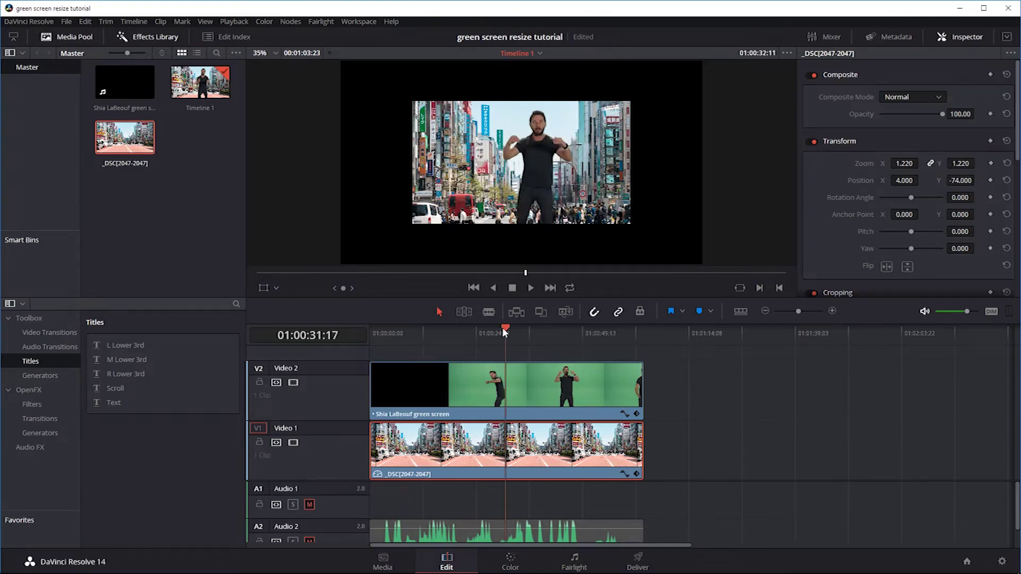
pyautogui.moveTo(904, 163); pyautogui.dragTo(927, 163)
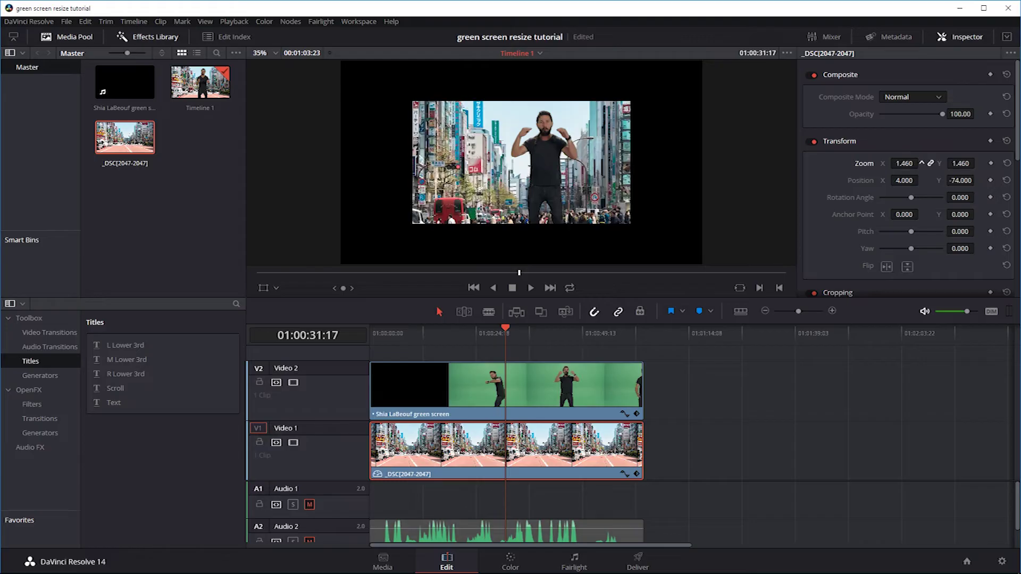
pyautogui.click(574, 386)
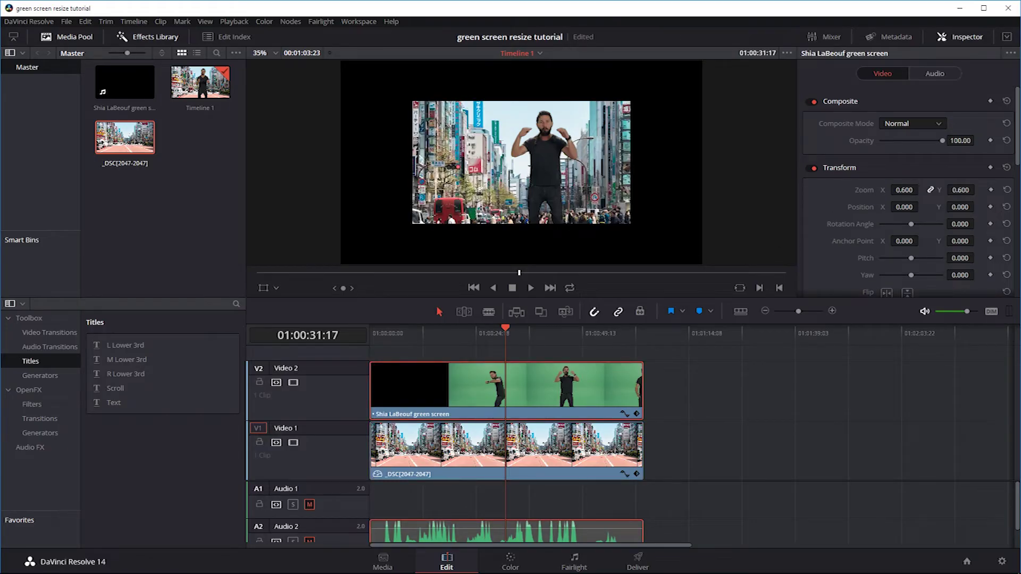
pyautogui.moveTo(909, 190); pyautogui.dragTo(941, 190)
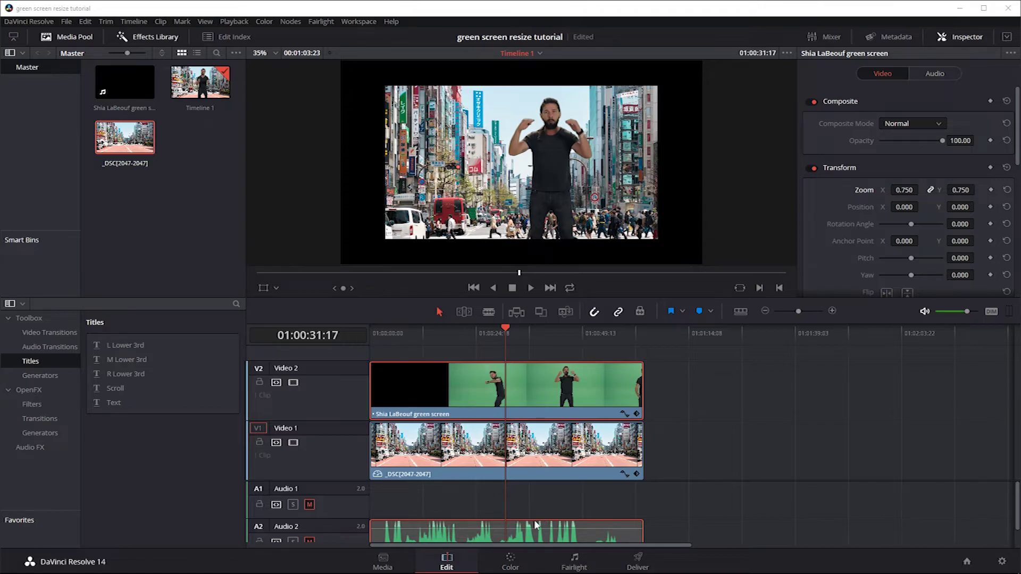
# - In the color workspace, compare the green screen clip with its keying node disabled and enabled, and play the keyed clip
pyautogui.click(510, 561)
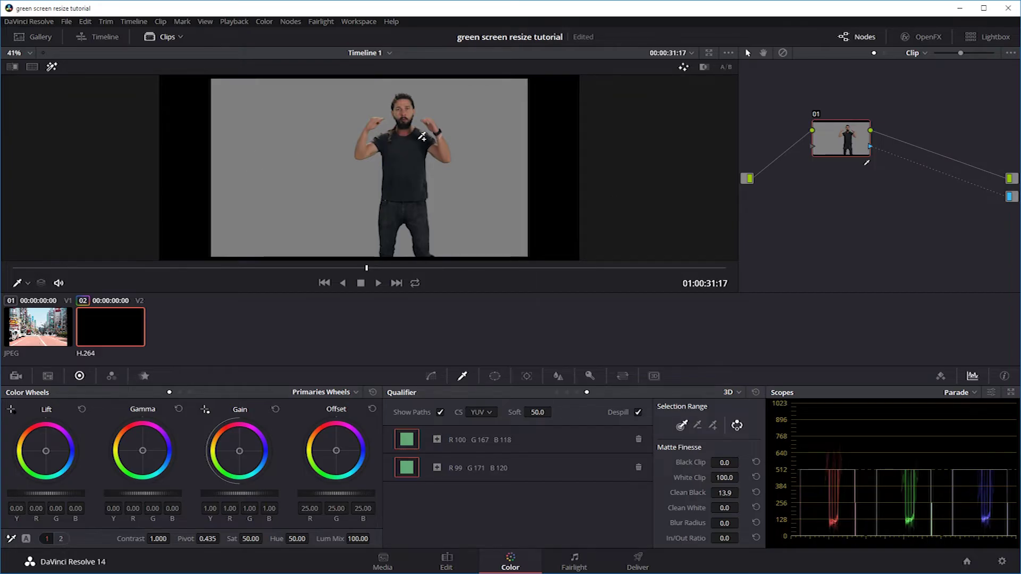
pyautogui.moveTo(848, 140); pyautogui.dragTo(856, 142)
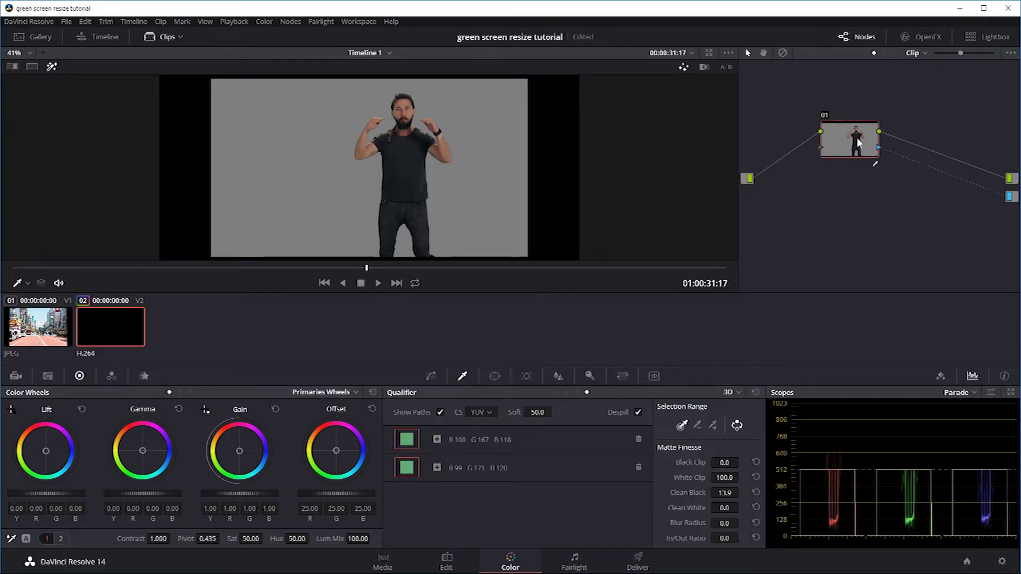
pyautogui.hotkey('ctrl', 'd')
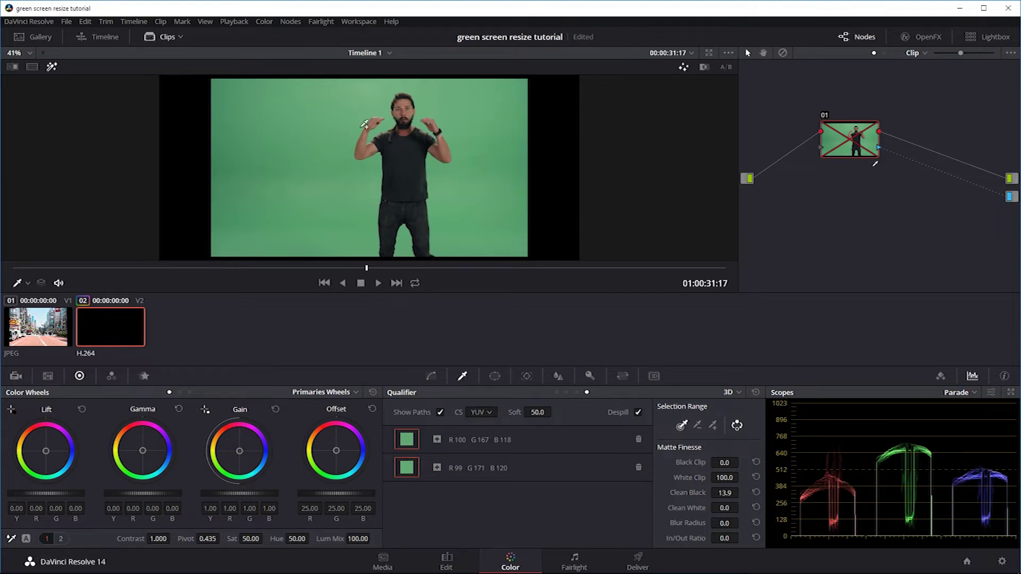
pyautogui.hotkey('ctrl', 'd')
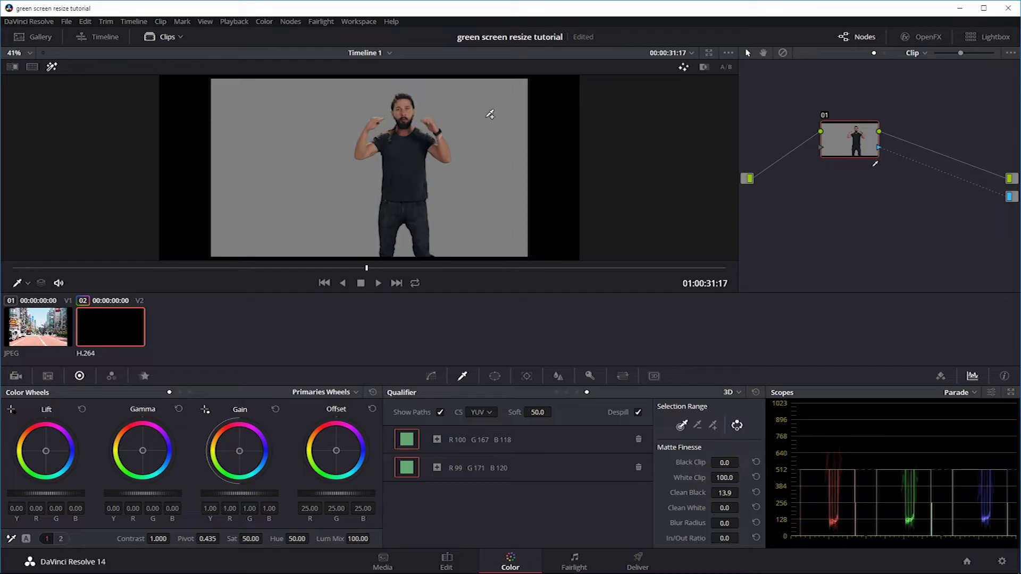
pyautogui.hotkey('ctrl', 'd')
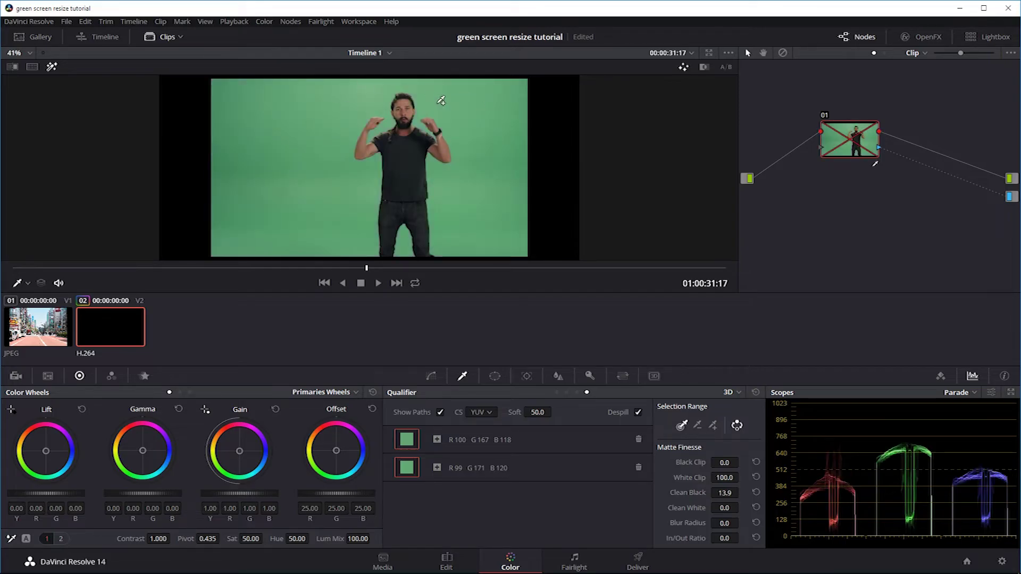
pyautogui.hotkey('ctrl', 'd')
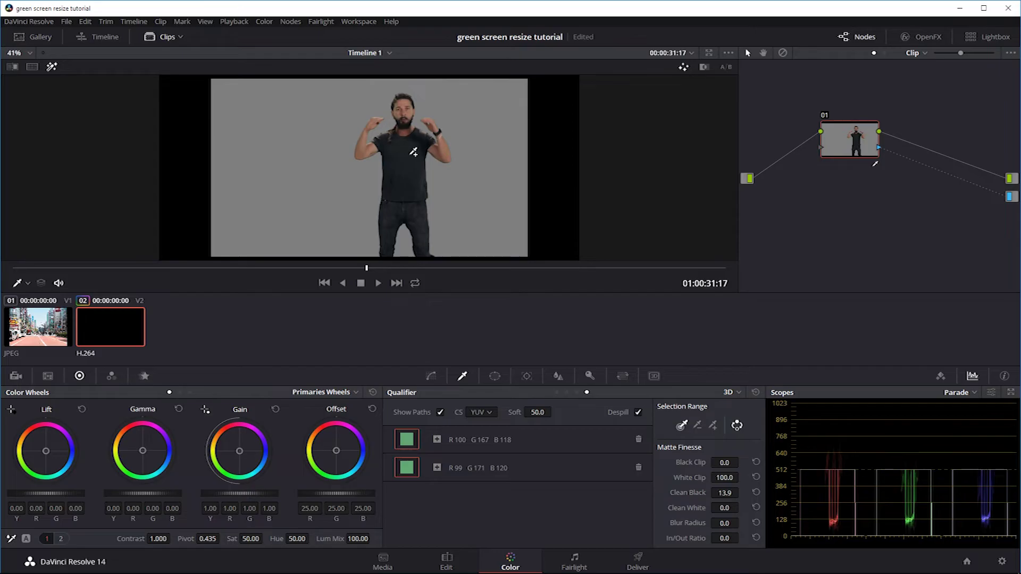
pyautogui.press('space')
pyautogui.press('space')
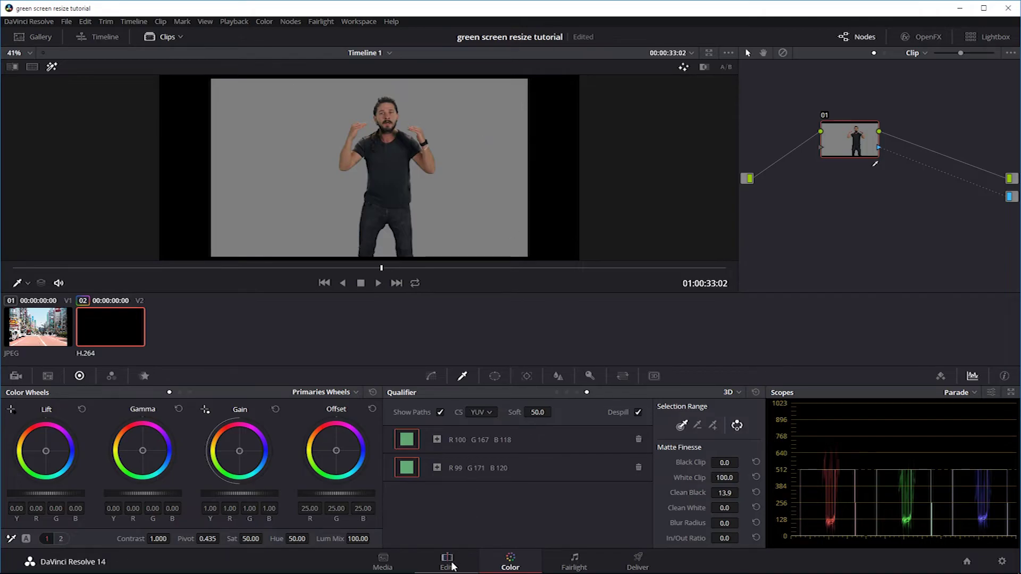
# - In the edit workspace, try smaller zoom values of 0.450 and 0.280 on the green screen clip, settling on 0.420
pyautogui.click(446, 559)
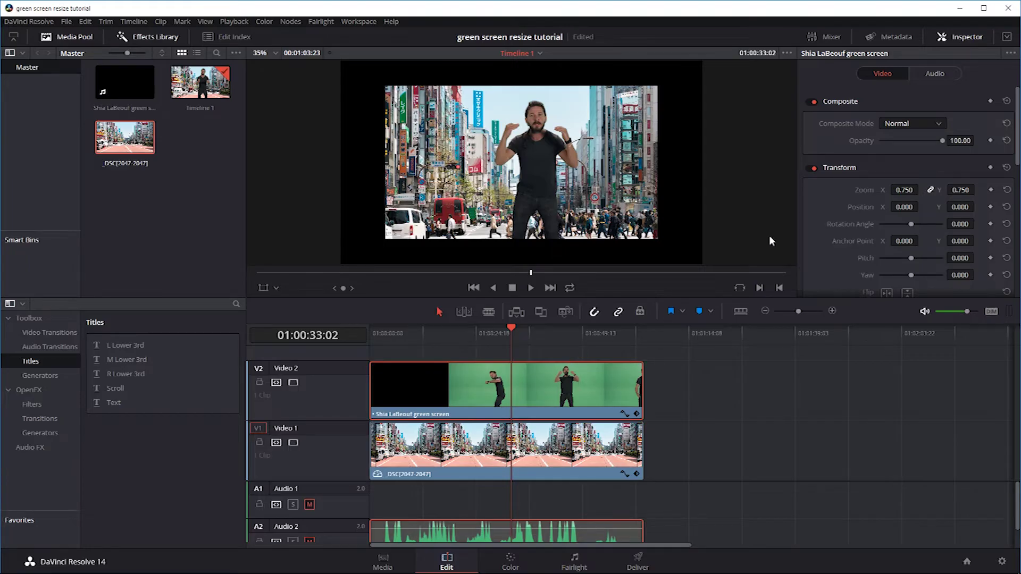
pyautogui.moveTo(905, 190)
pyautogui.mouseDown()
pyautogui.moveTo(884, 190)
pyautogui.moveTo(919, 190)
pyautogui.mouseUp()
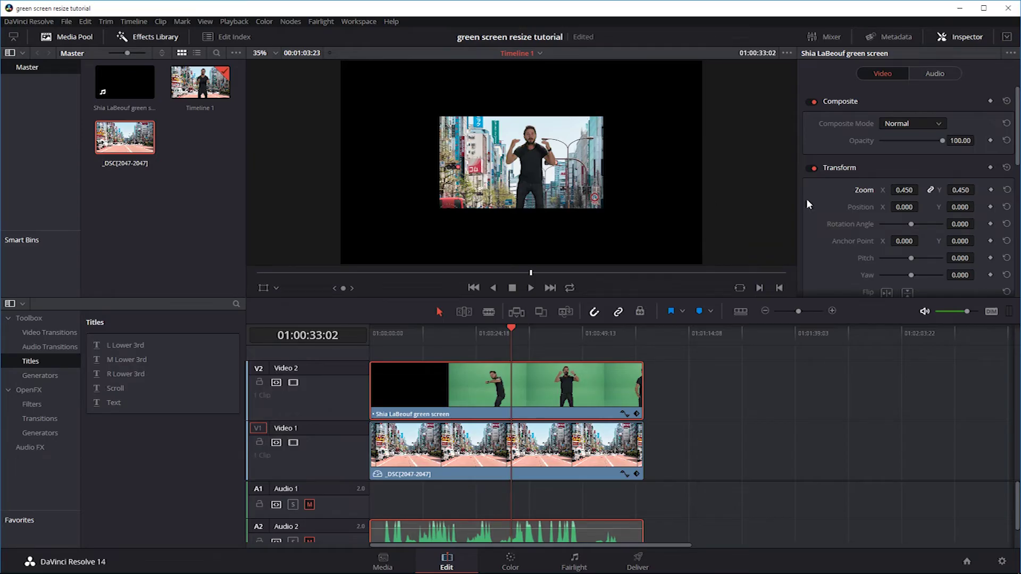
pyautogui.moveTo(904, 190)
pyautogui.mouseDown()
pyautogui.moveTo(893, 190)
pyautogui.moveTo(917, 190)
pyautogui.mouseUp()
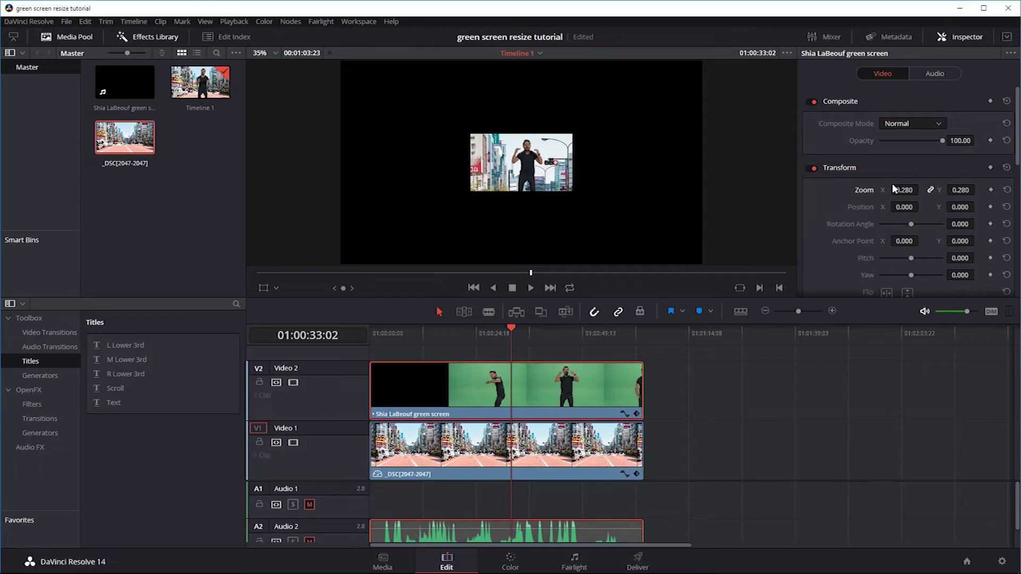
pyautogui.moveTo(892, 185); pyautogui.dragTo(899, 188)
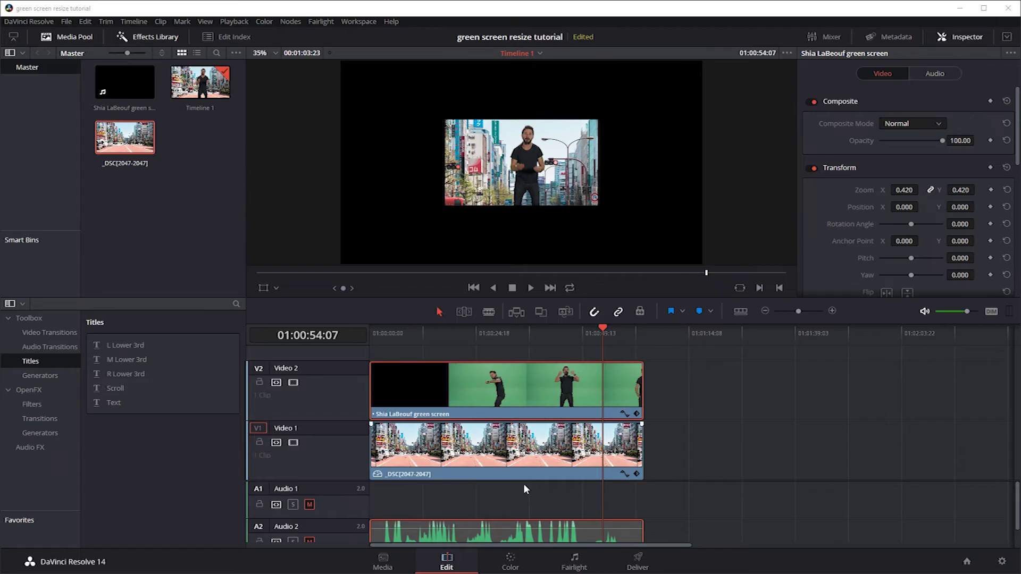
# - Add a rectangular window around the person on the keying node, size about 63.8 and aspect about 37.2, and scrub the clip to check the framing
pyautogui.click(515, 561)
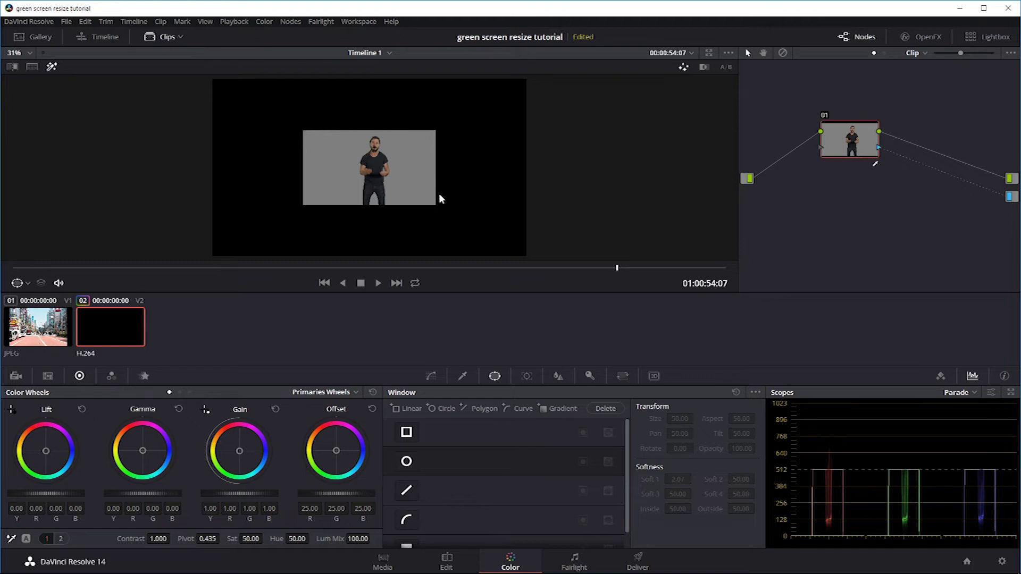
pyautogui.click(413, 433)
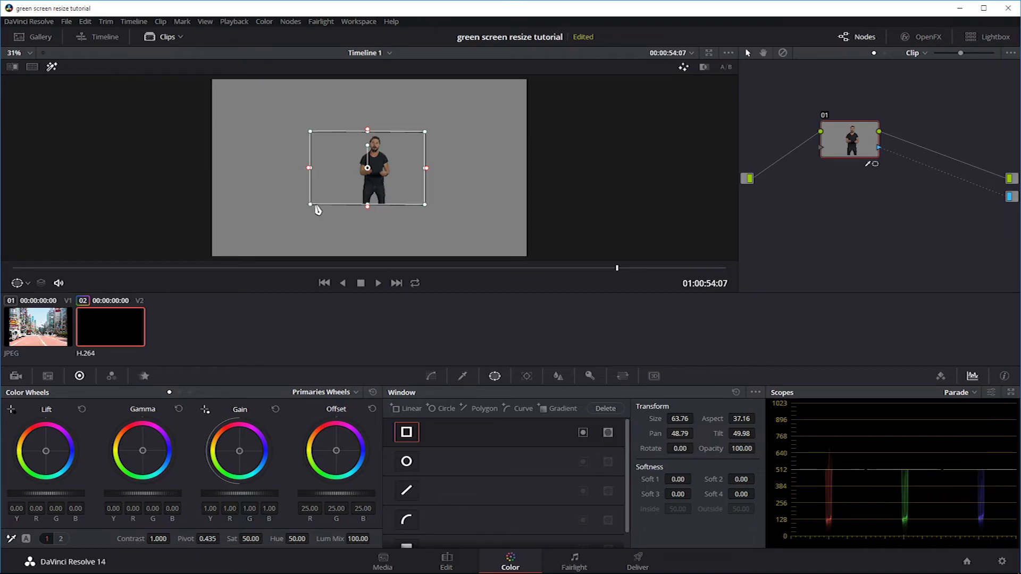
pyautogui.click(348, 268)
pyautogui.moveTo(333, 273); pyautogui.dragTo(574, 269)
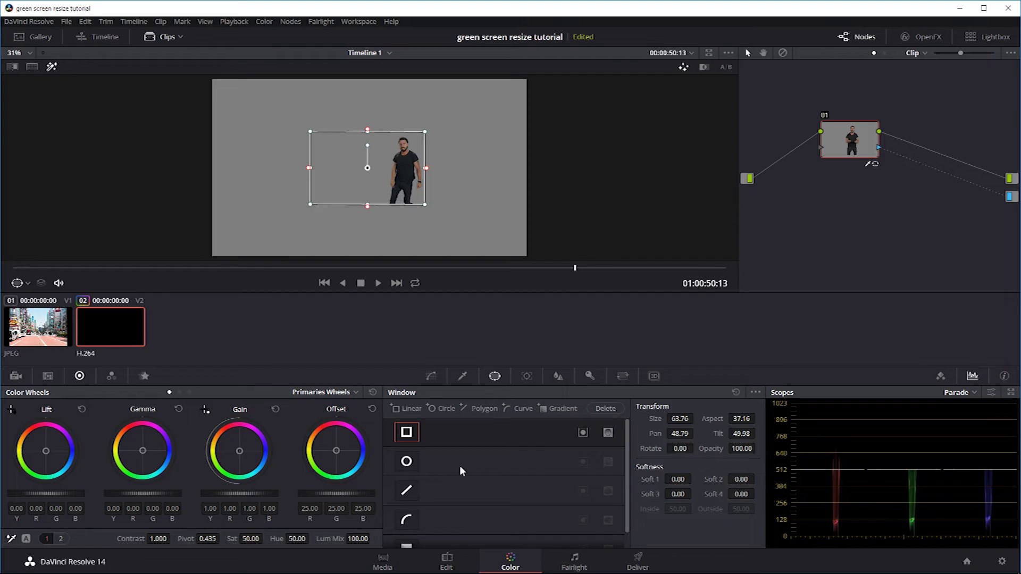
# - Compare the composite over the street background with the keying node enabled and disabled
pyautogui.click(447, 560)
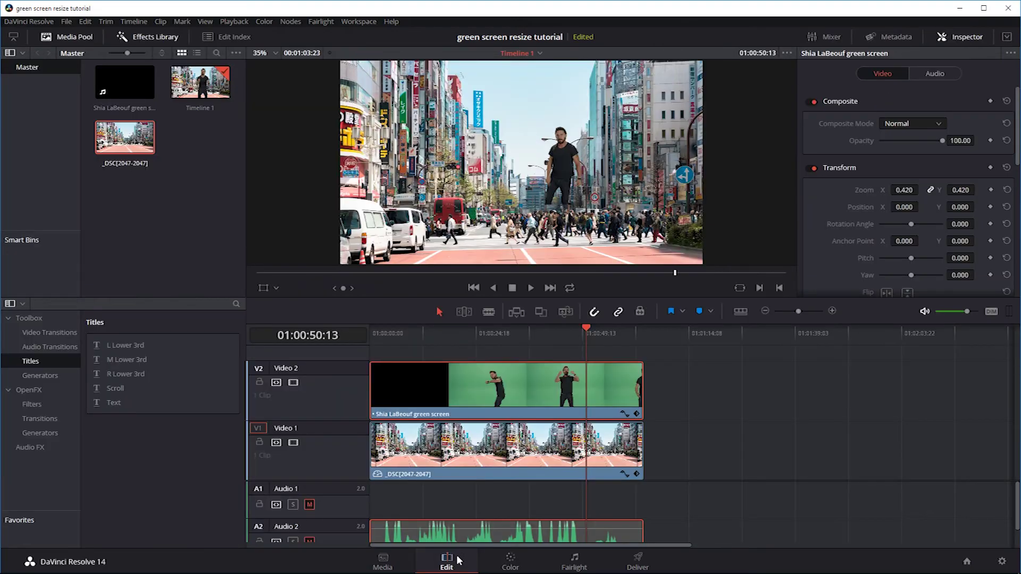
pyautogui.click(510, 560)
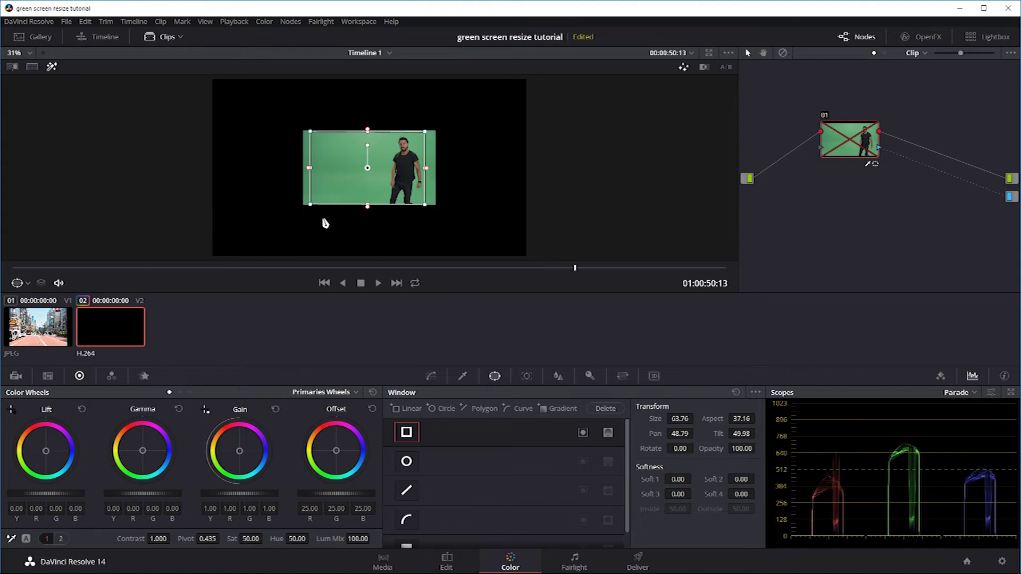
pyautogui.click(455, 567)
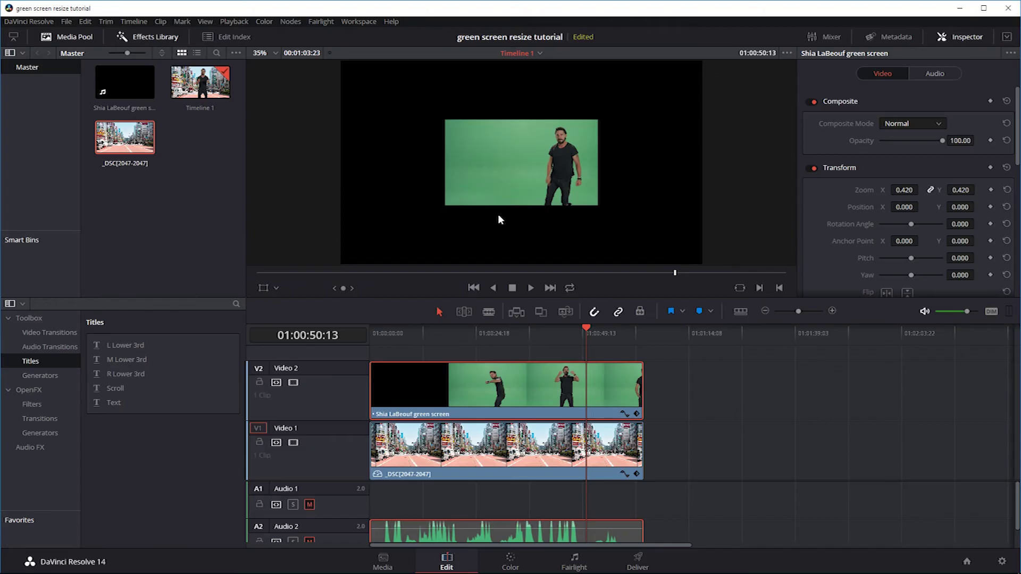
pyautogui.click(510, 561)
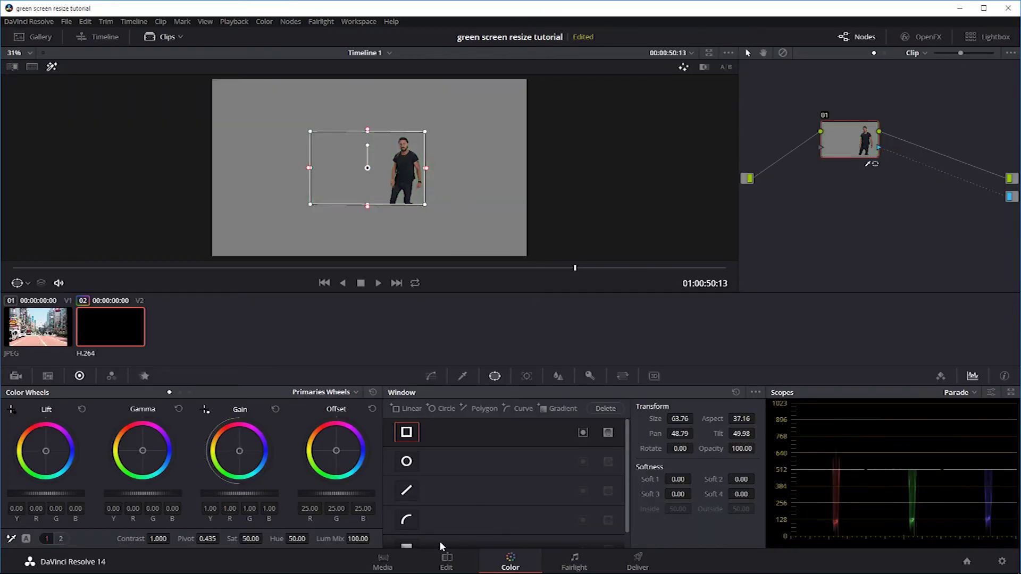
# - Scale the green screen clip to a zoom of 0.560 and inspect its window with the keying node toggled and at another frame
pyautogui.click(447, 559)
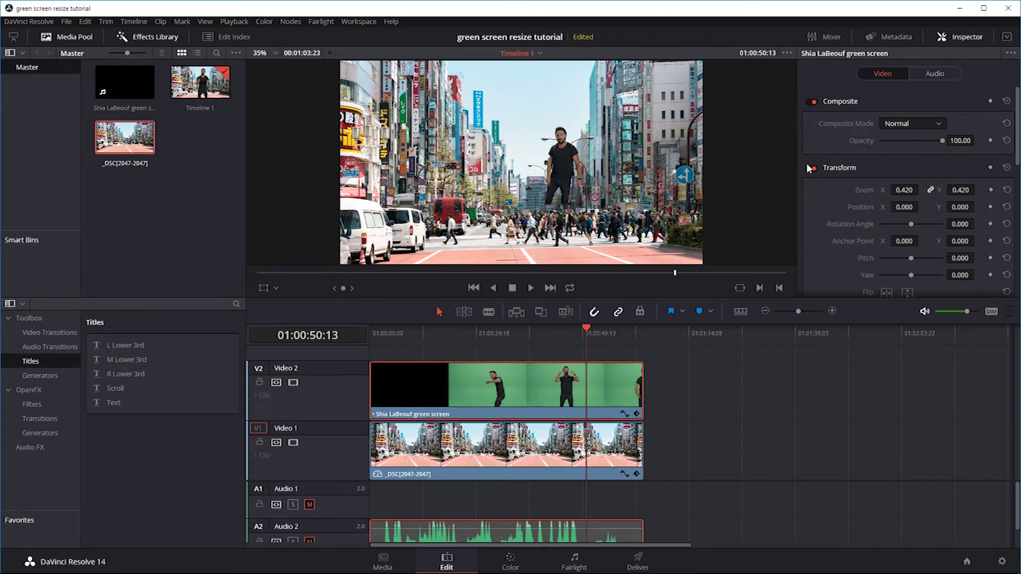
pyautogui.moveTo(904, 190)
pyautogui.mouseDown()
pyautogui.moveTo(957, 190)
pyautogui.moveTo(904, 190)
pyautogui.mouseUp()
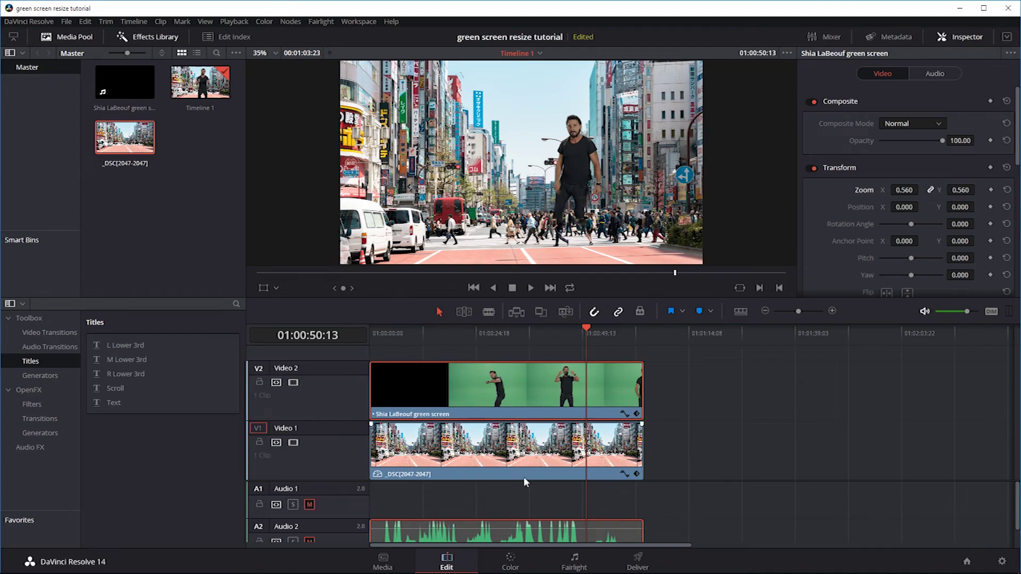
pyautogui.click(519, 562)
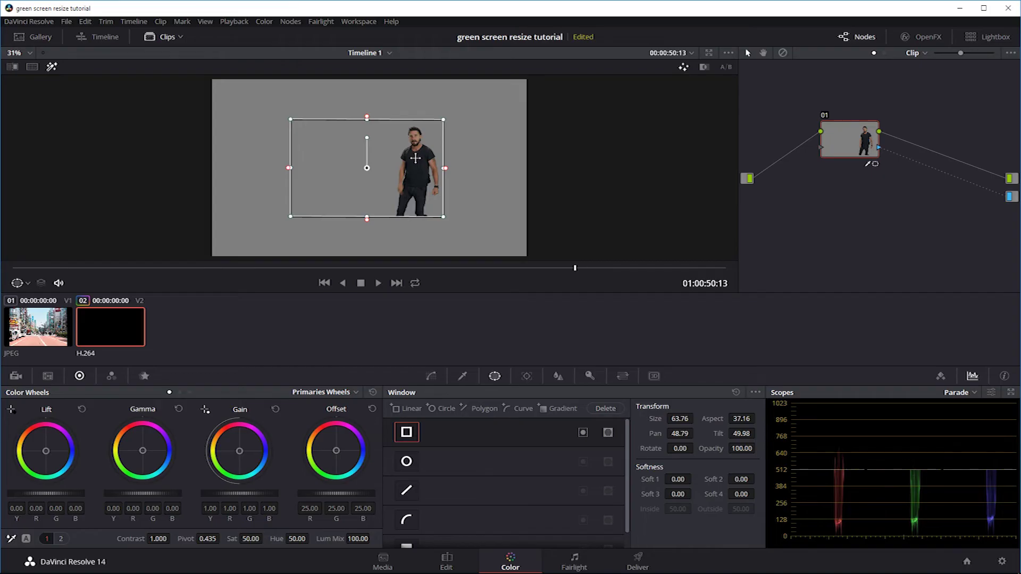
pyautogui.hotkey('ctrl', 'd')
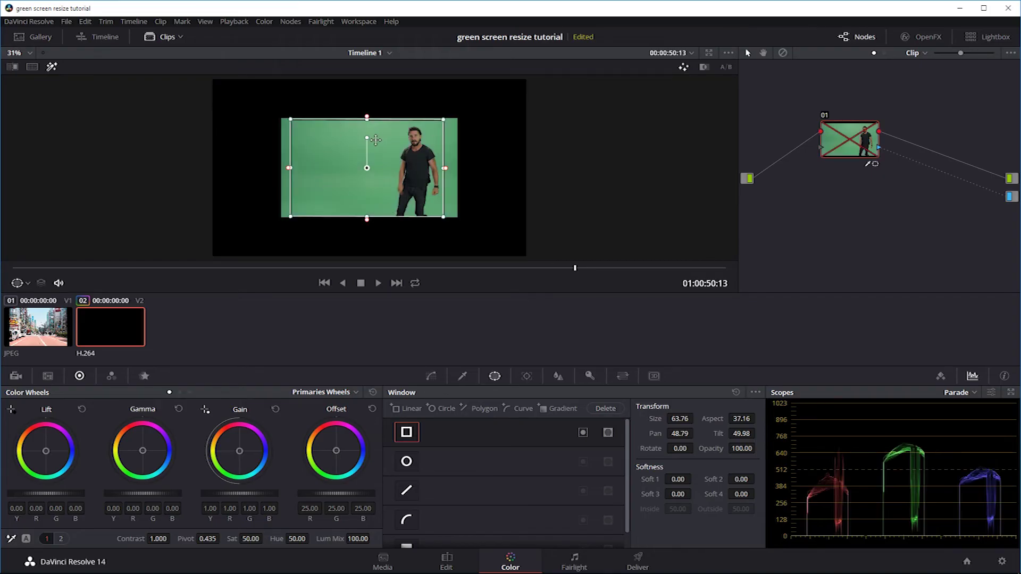
pyautogui.hotkey('ctrl', 'd')
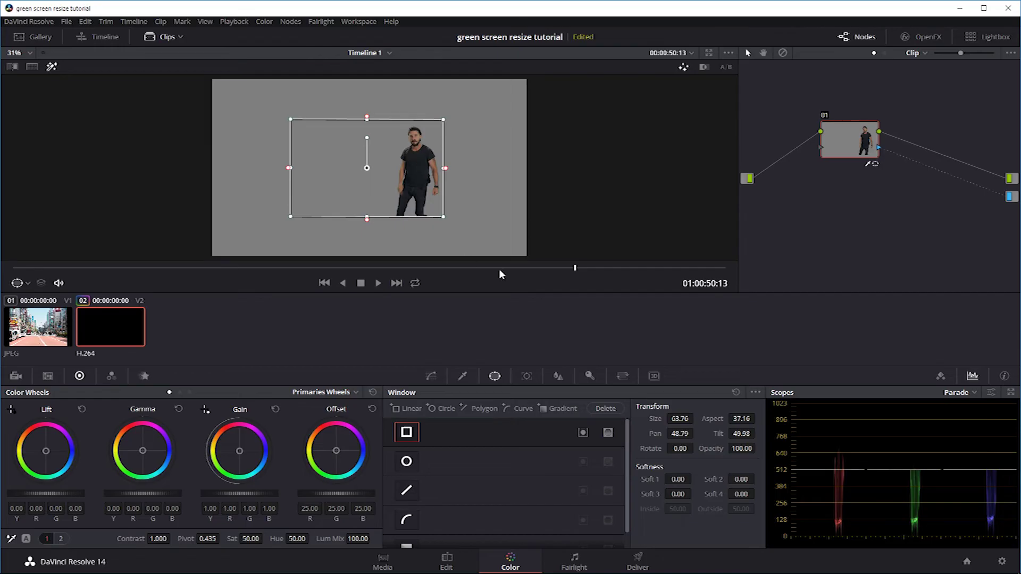
pyautogui.moveTo(500, 274); pyautogui.dragTo(451, 263)
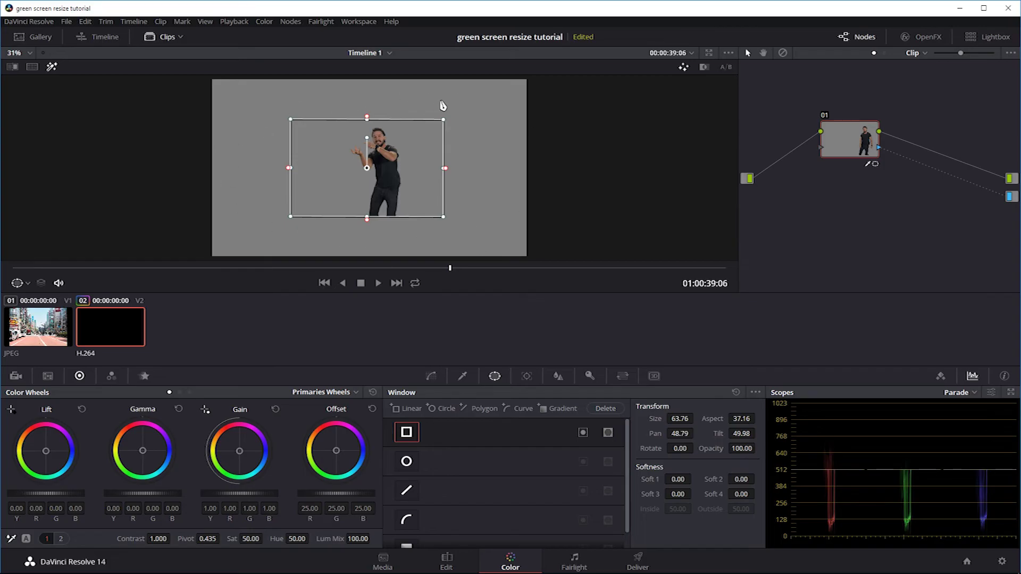
# - Enlarge the green screen clip to a zoom of 1.120, play back the composite and inspect the window in the color workspace
pyautogui.click(447, 561)
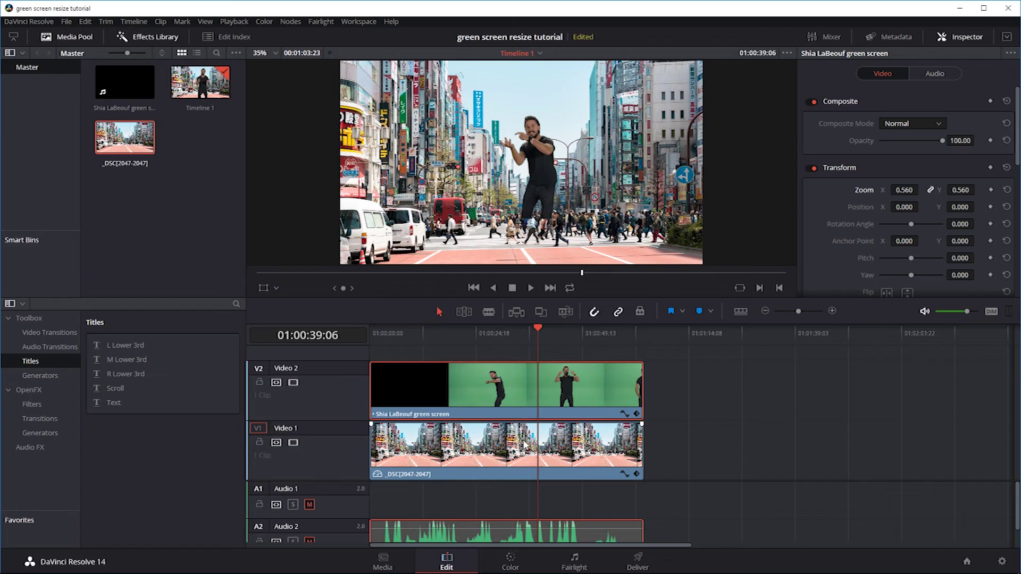
pyautogui.moveTo(904, 189); pyautogui.dragTo(922, 190)
pyautogui.press('space')
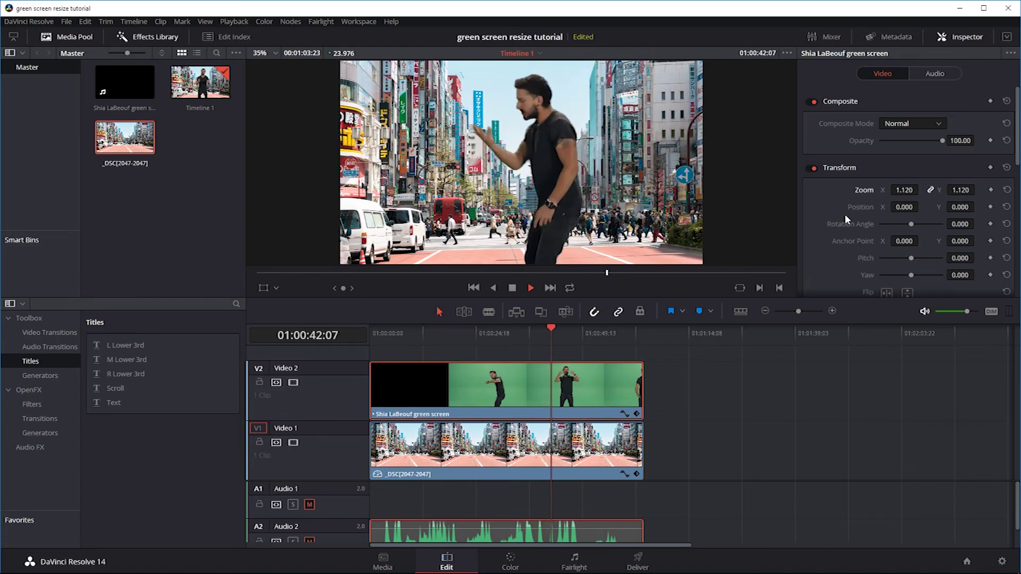
pyautogui.press('space')
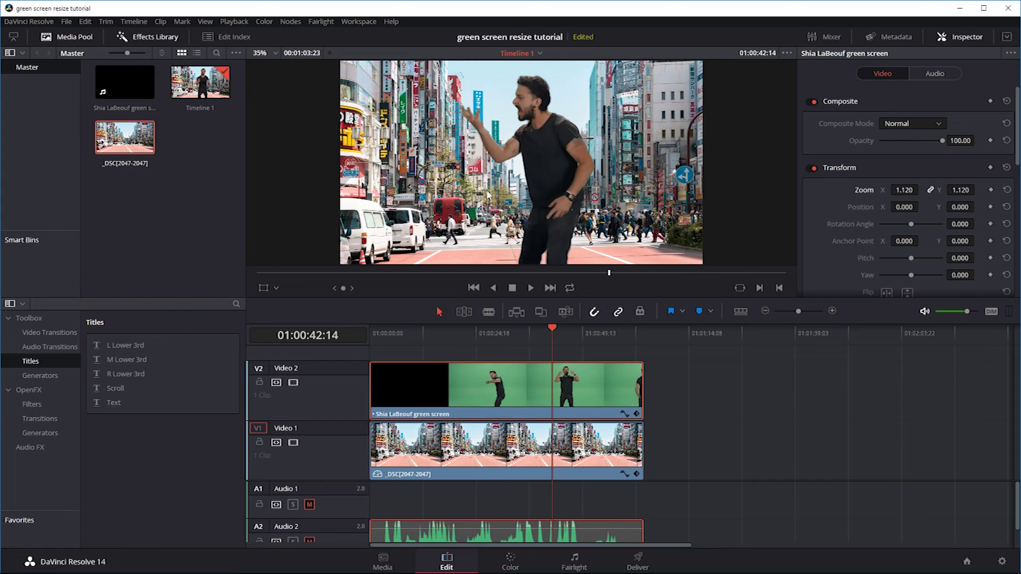
pyautogui.click(510, 558)
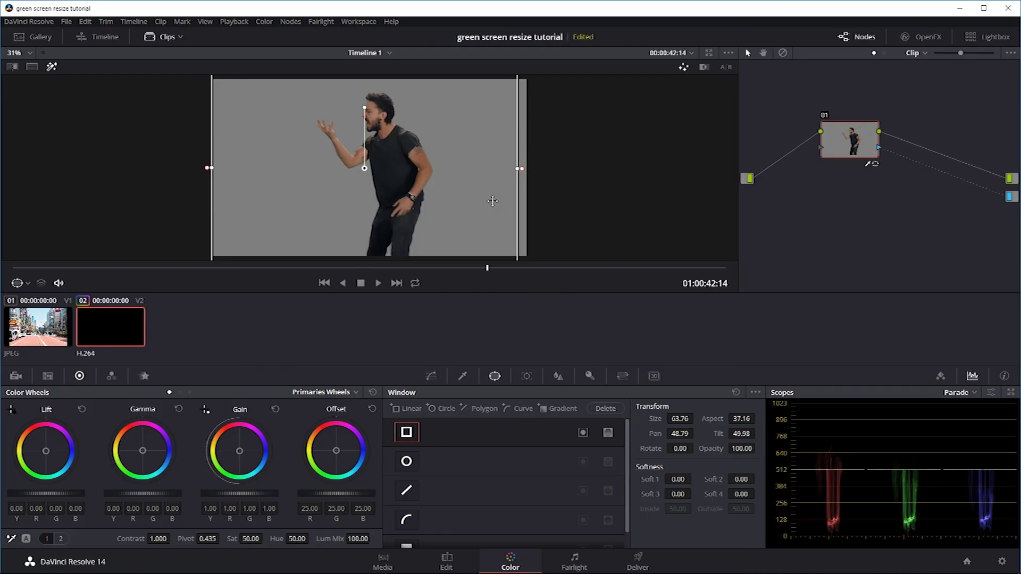
# - Shrink the green screen clip over the street background to a zoom of 0.150
pyautogui.click(447, 559)
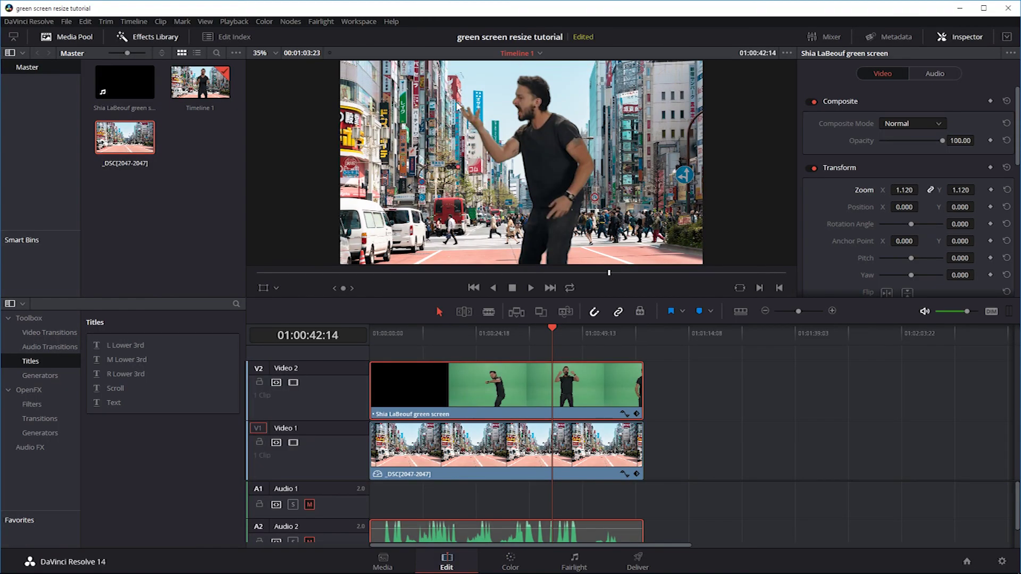
pyautogui.moveTo(904, 189); pyautogui.dragTo(468, 145)
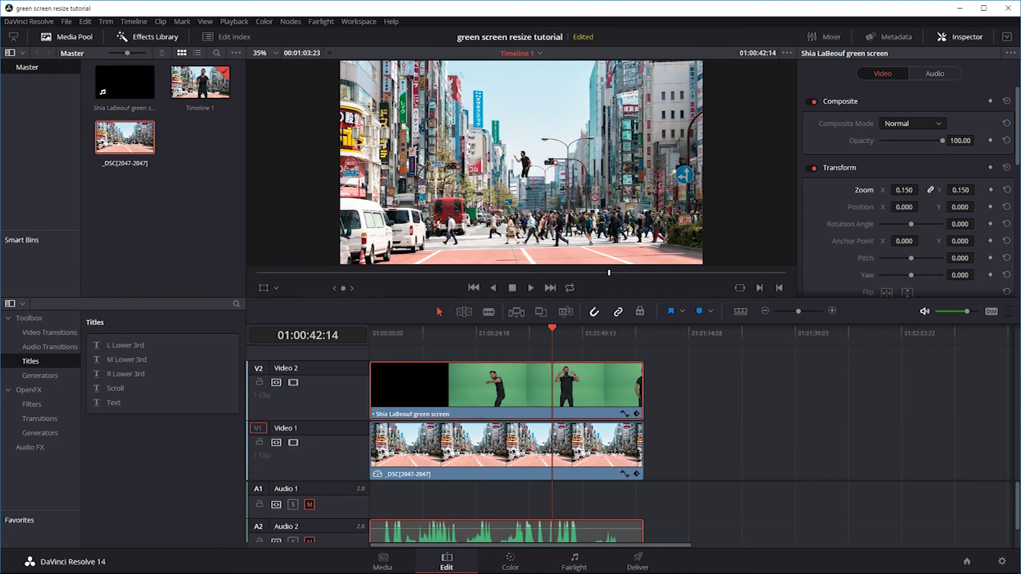